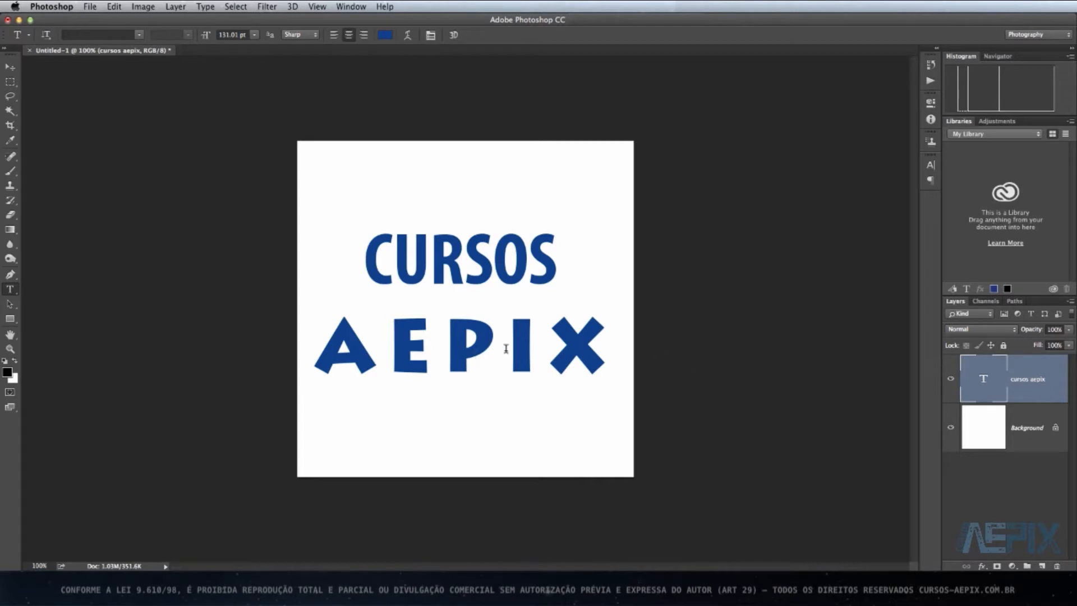
- Open the layer style settings of the cursos aepix text layer and add a 5 px stroke with its position set to Center
double_click(1060, 391)
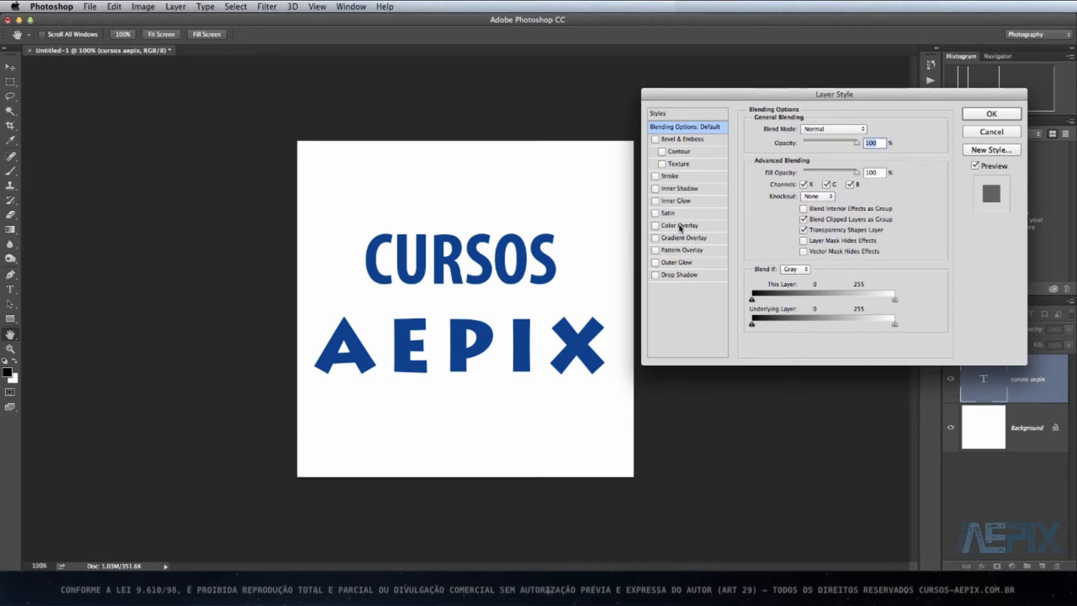
left_click(655, 177)
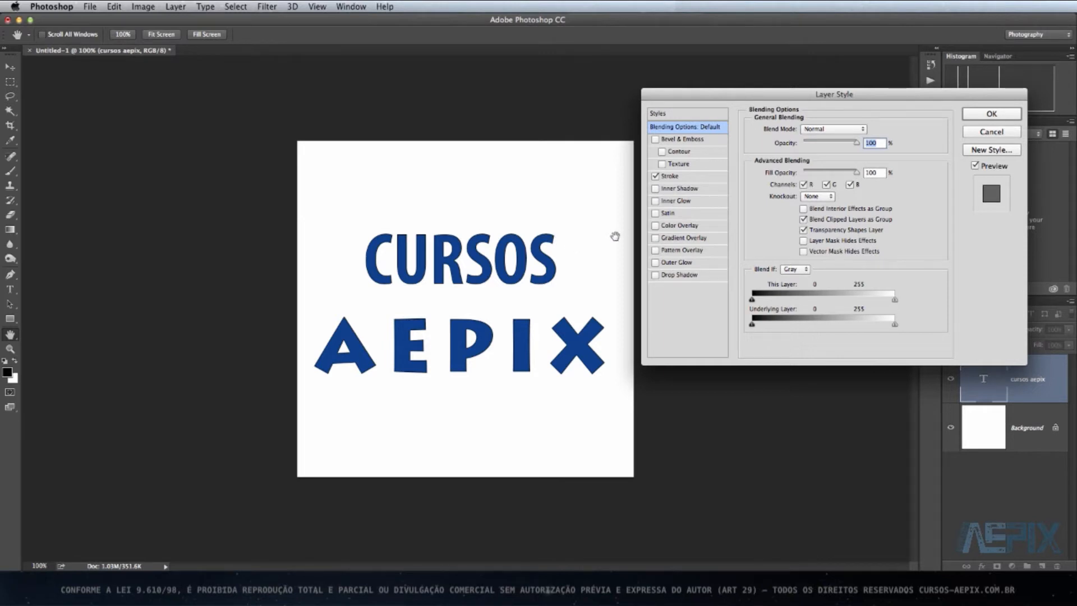
left_click(656, 176)
left_click(673, 176)
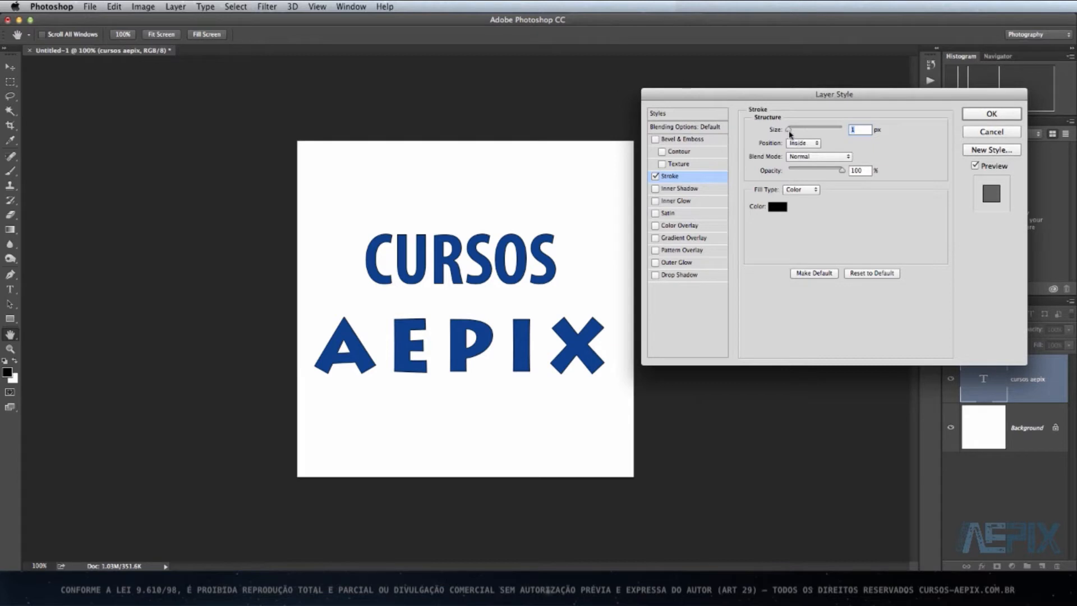
left_click_drag(789, 131, 792, 130)
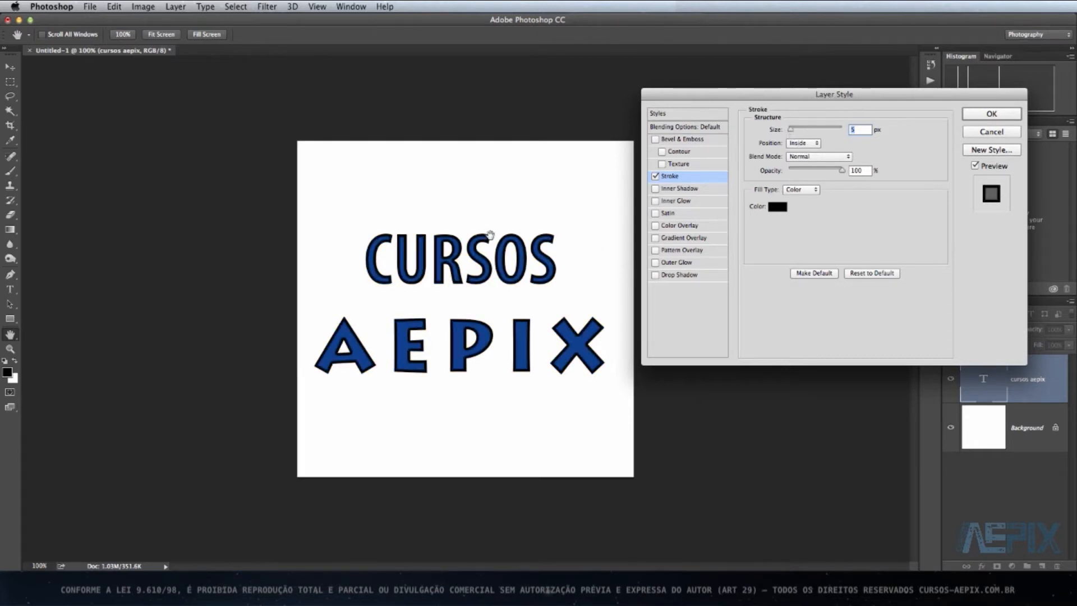
left_click(802, 143)
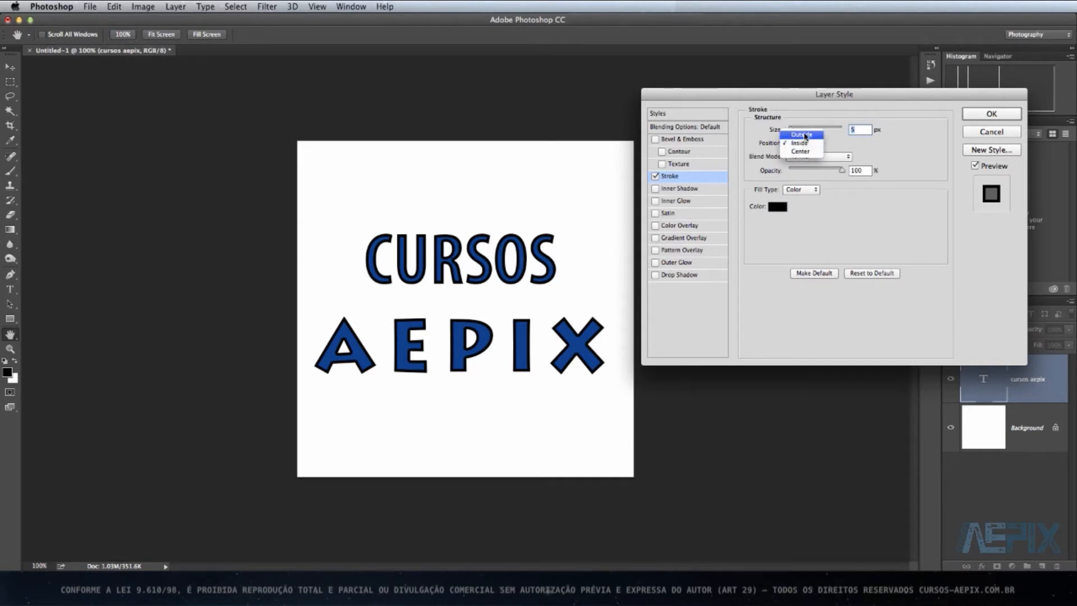
left_click(805, 135)
left_click(811, 145)
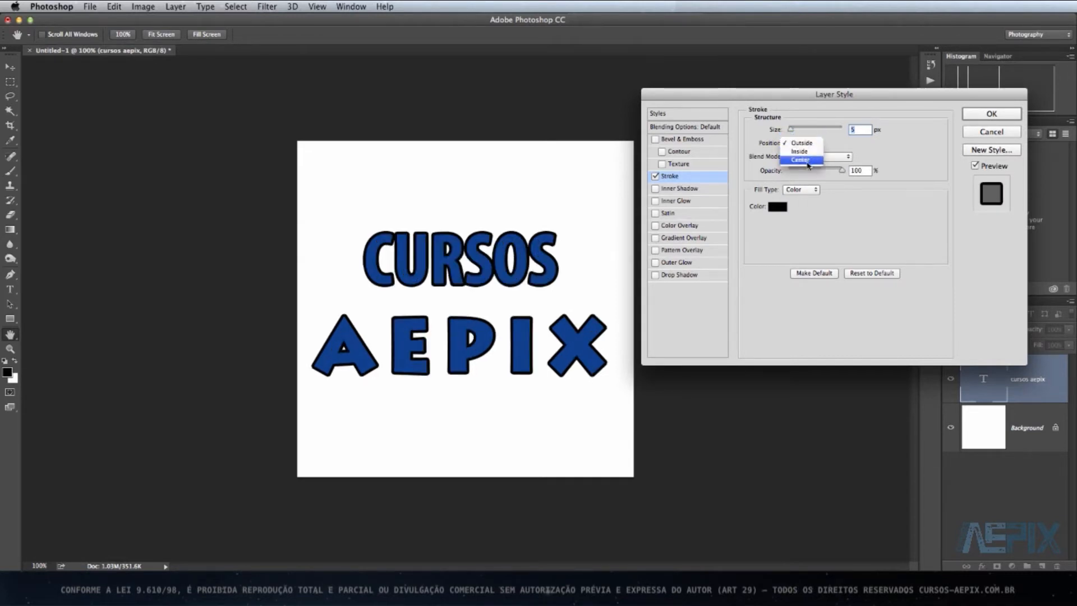
left_click(802, 163)
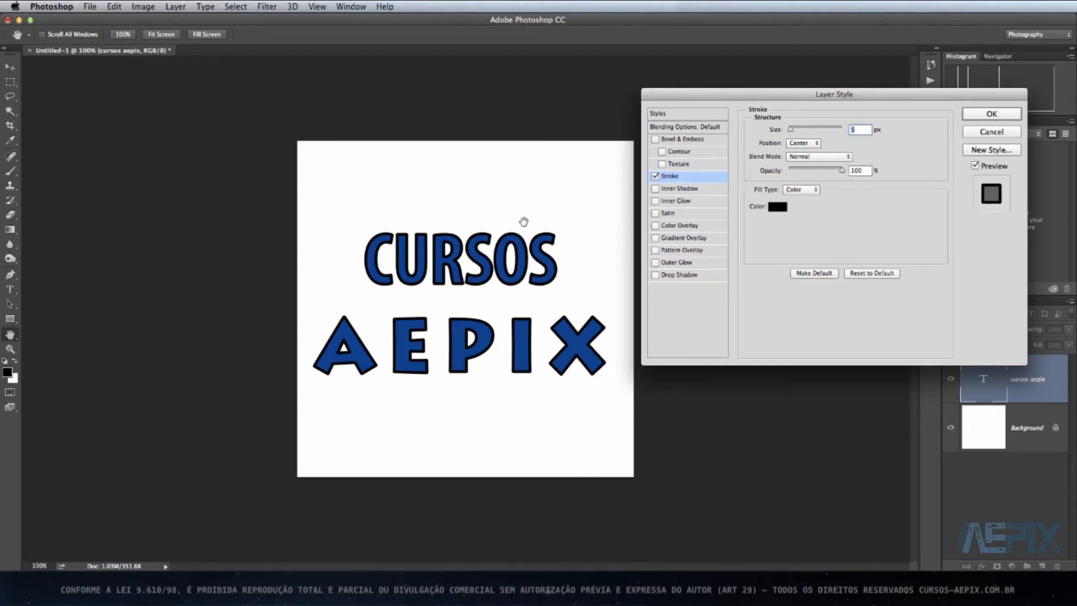
- Change the stroke colour to light blue 54add2 at 100% opacity, and turn the stroke effect off
left_click(778, 209)
left_click_drag(747, 204, 750, 221)
left_click_drag(721, 205, 691, 183)
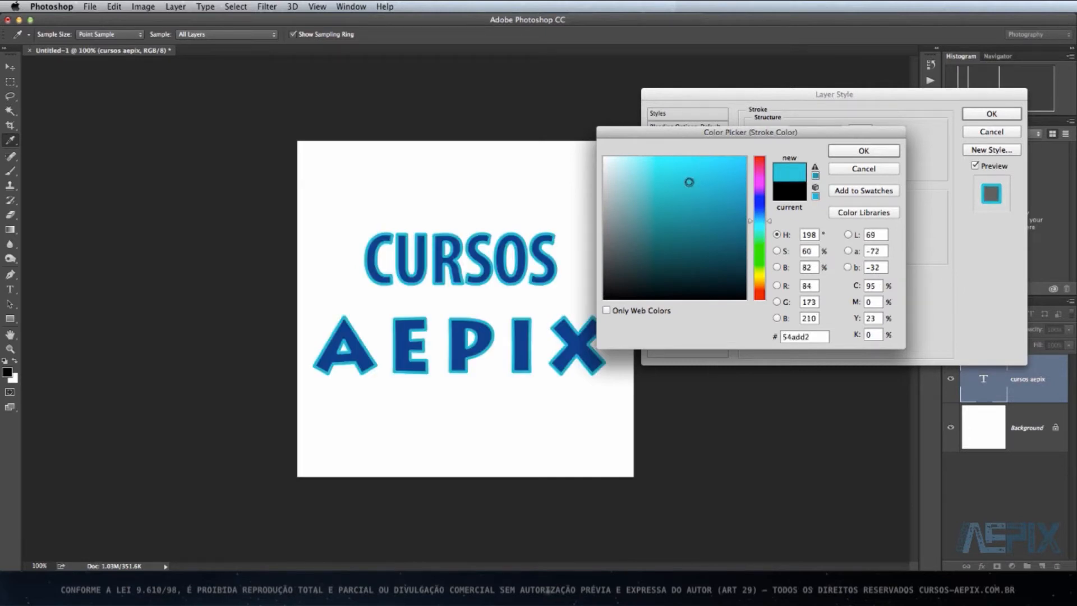
left_click(859, 151)
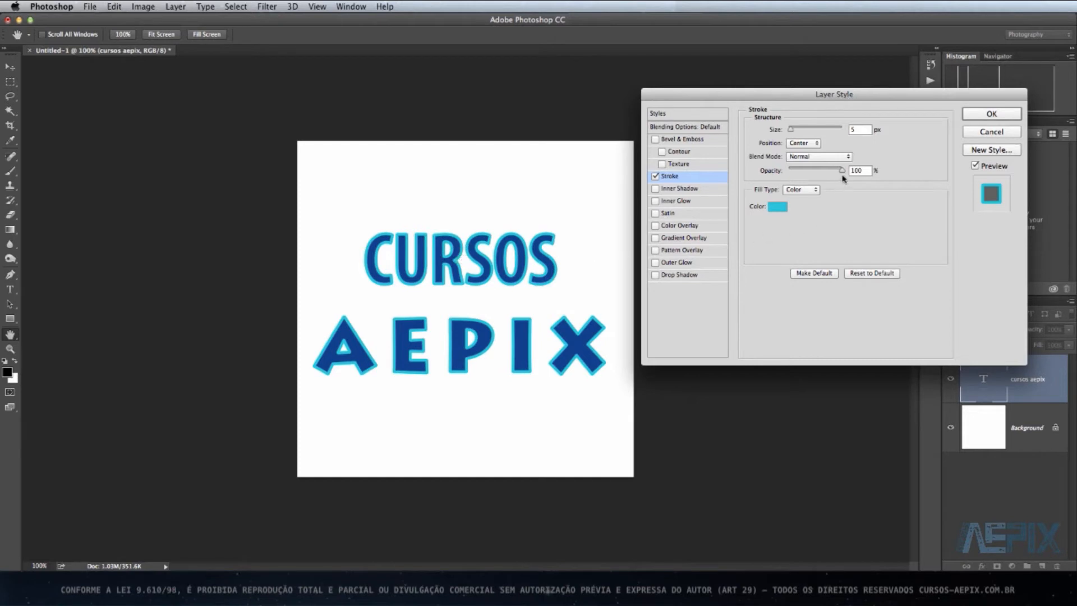
mouse_move(842, 173)
left_mouse_down()
mouse_move(794, 175)
mouse_move(844, 171)
left_mouse_up()
left_click(655, 177)
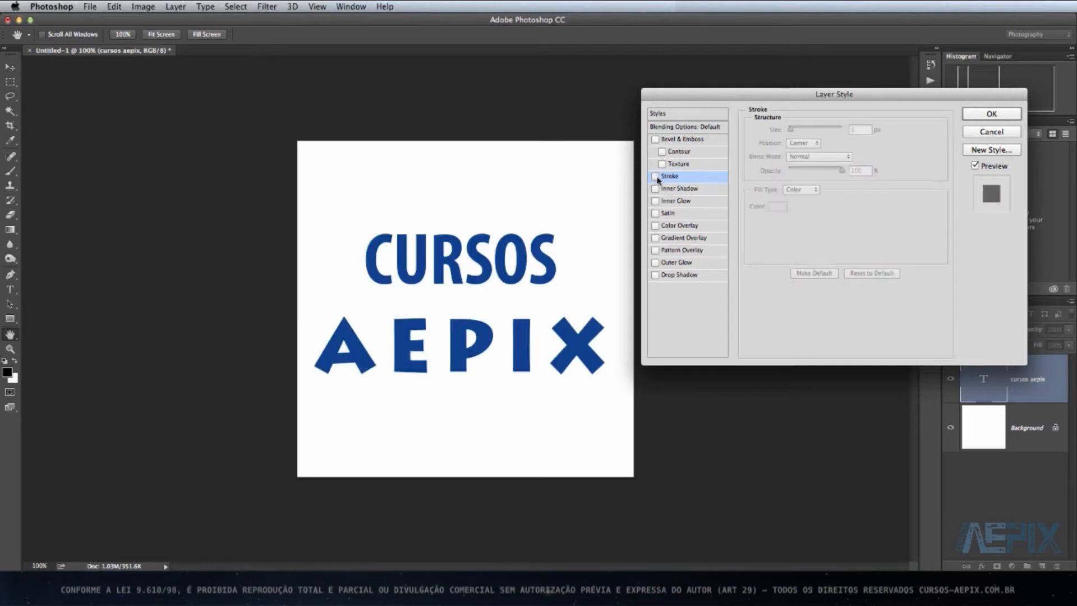
- Add a drop shadow to the text with 44% opacity and a 45° angle
left_click(683, 276)
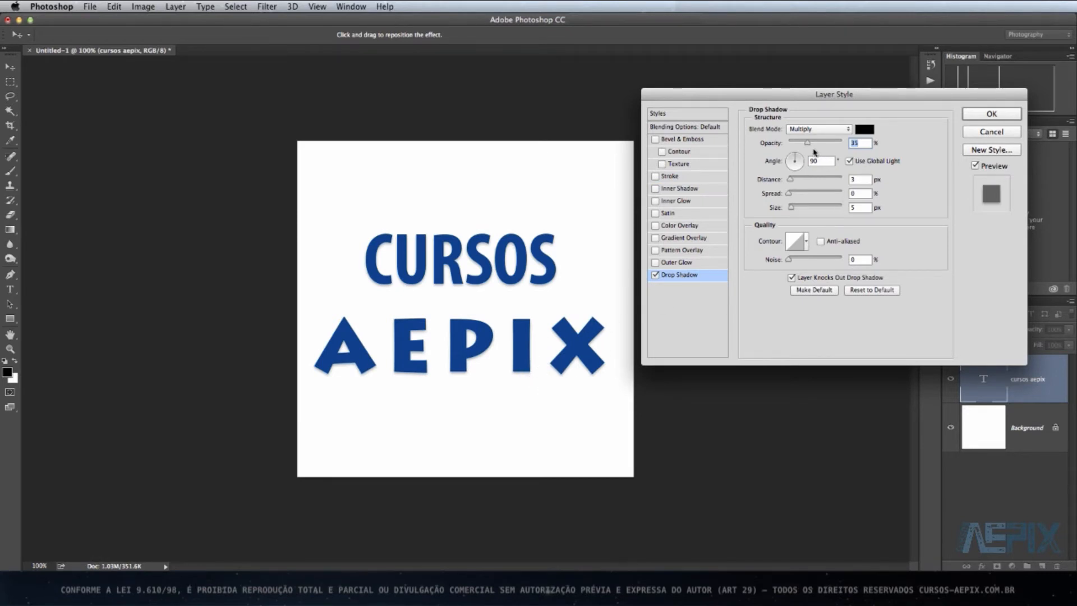
mouse_move(808, 144)
left_mouse_down()
mouse_move(838, 145)
mouse_move(812, 147)
left_mouse_up()
key("Tab")
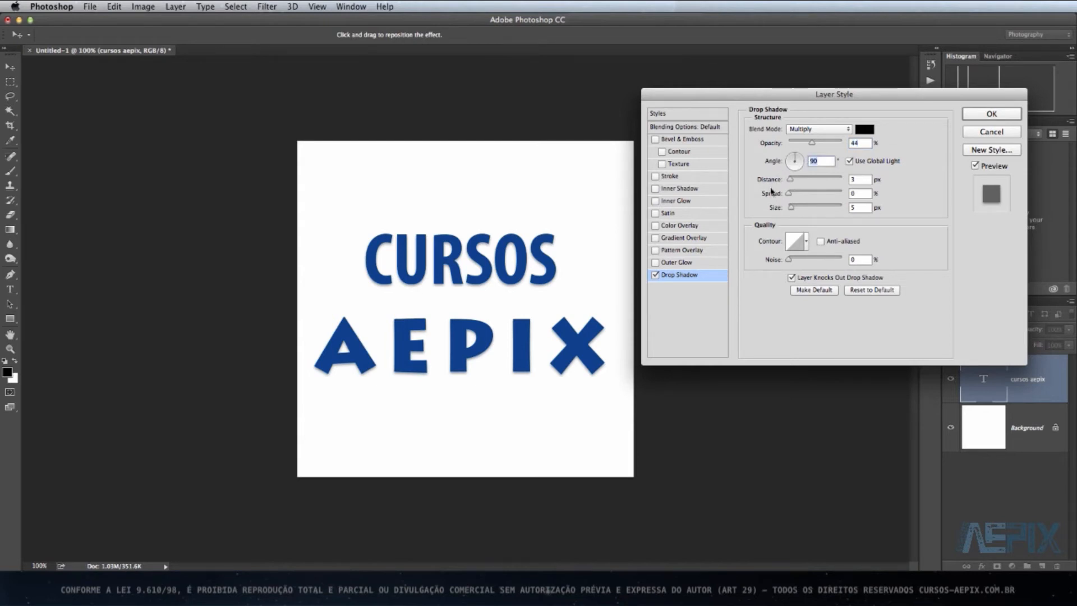
type("45")
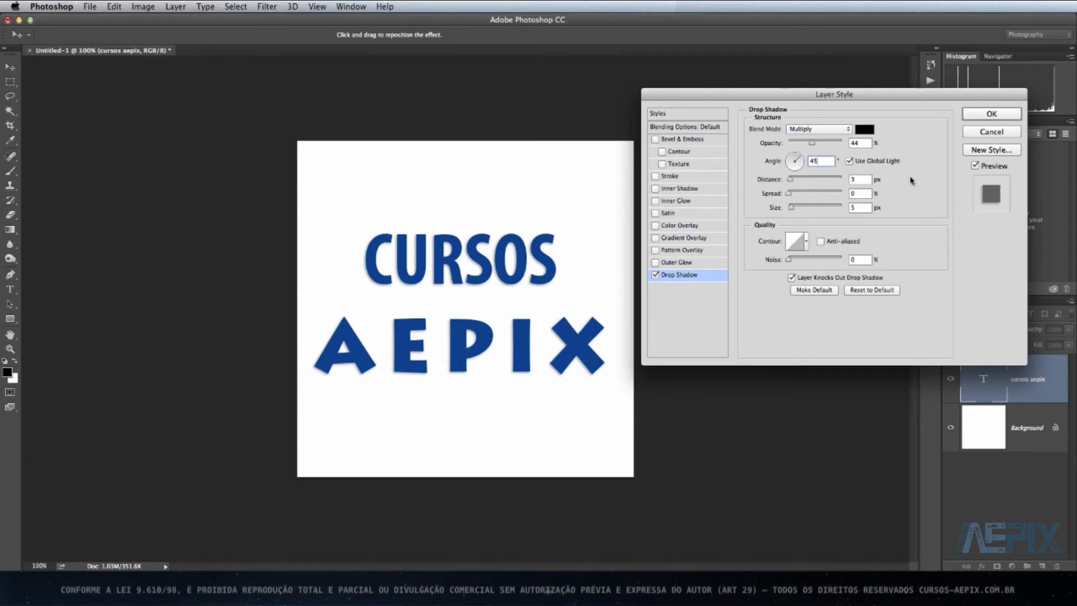
- Adjust the drop shadow to a 119° angle, 17 px distance, 15% spread and 16 px size, and turn the effect off
left_click_drag(801, 159, 794, 172)
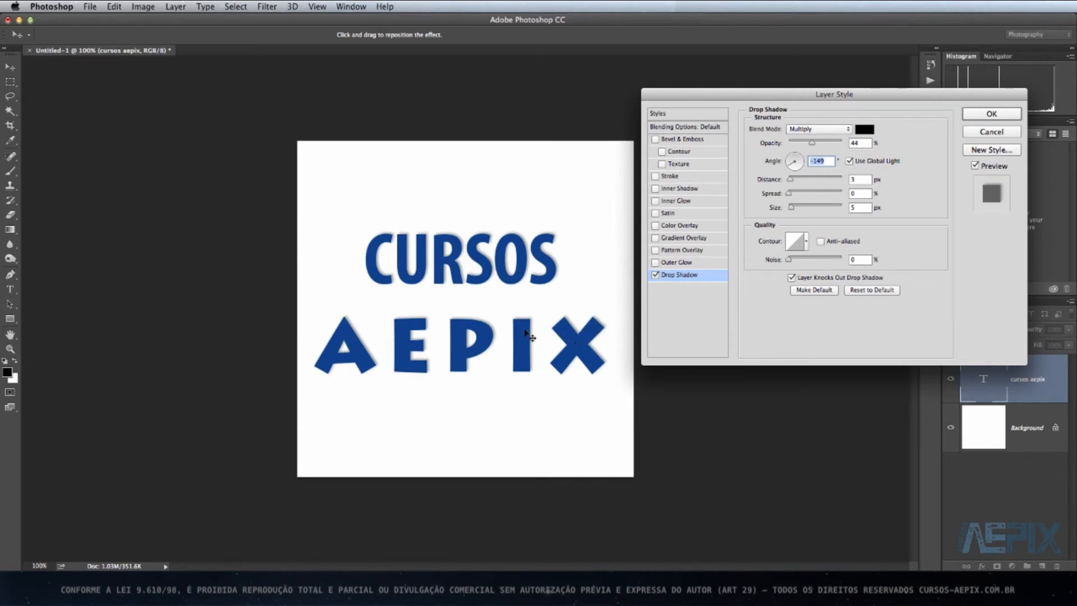
mouse_move(533, 332)
left_mouse_down()
mouse_move(543, 359)
mouse_move(480, 359)
mouse_move(520, 271)
mouse_move(566, 343)
mouse_move(534, 334)
left_mouse_up()
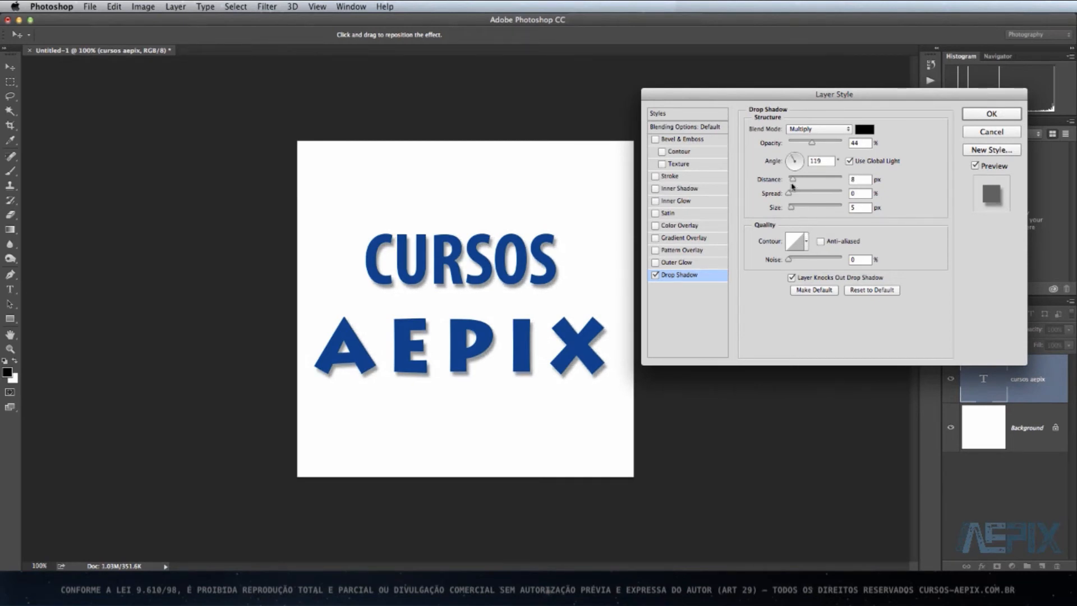
left_click_drag(794, 182, 844, 196)
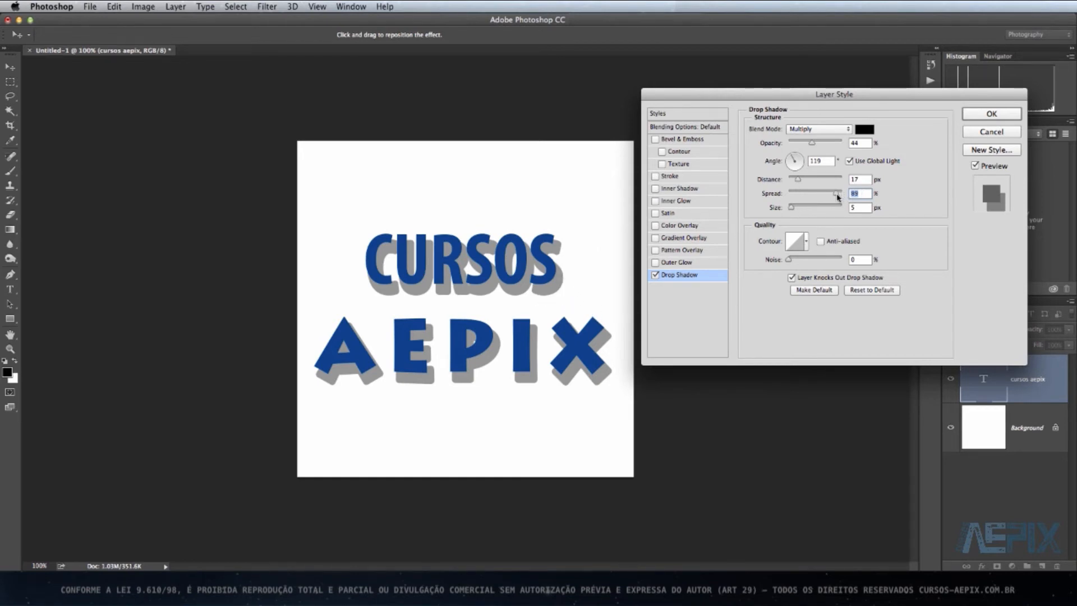
left_click_drag(841, 193, 796, 198)
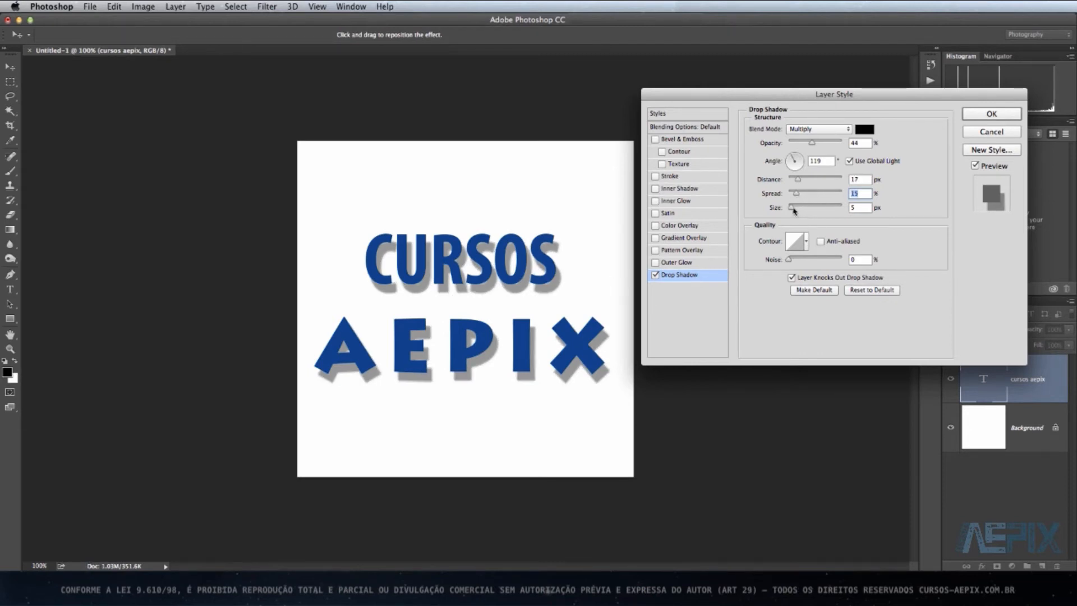
left_click_drag(792, 207, 796, 208)
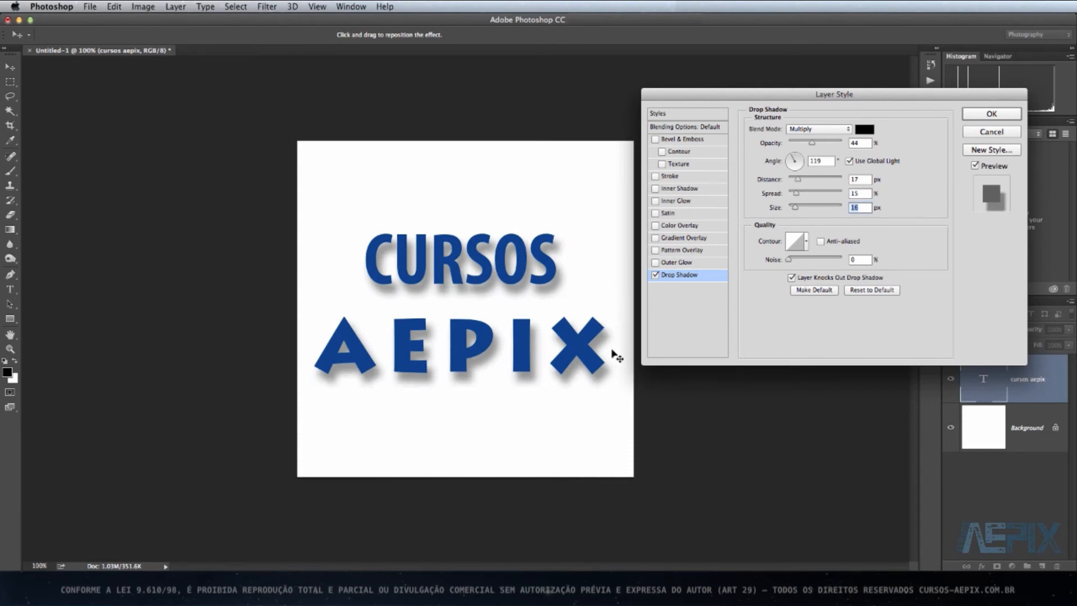
left_click(701, 277)
left_click(655, 274)
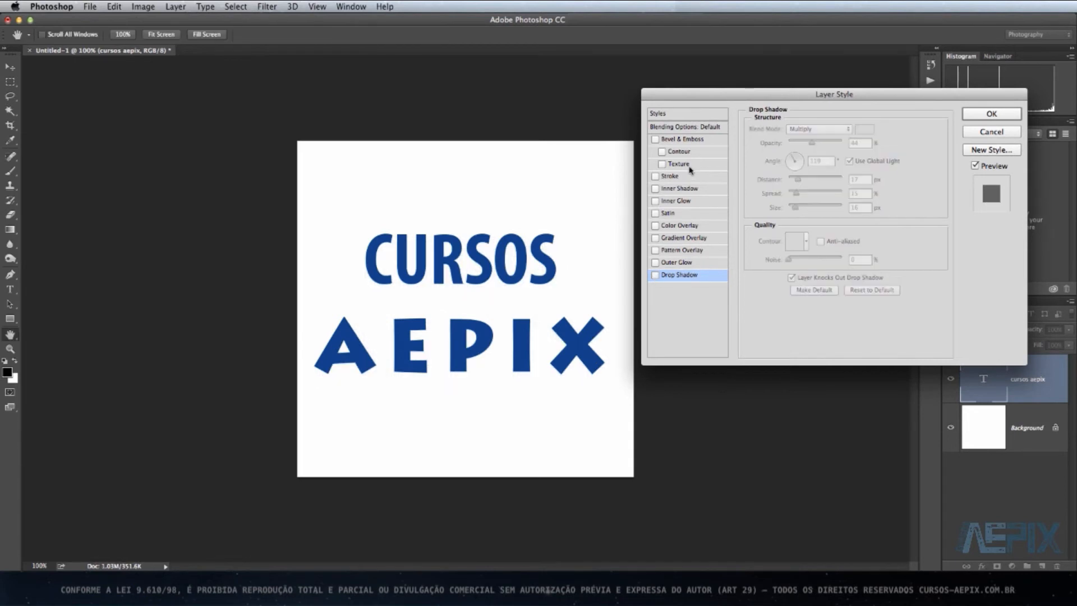
- Add Bevel & Emboss to the text, trying the Outer Bevel style before returning to Inner Bevel
left_click(687, 142)
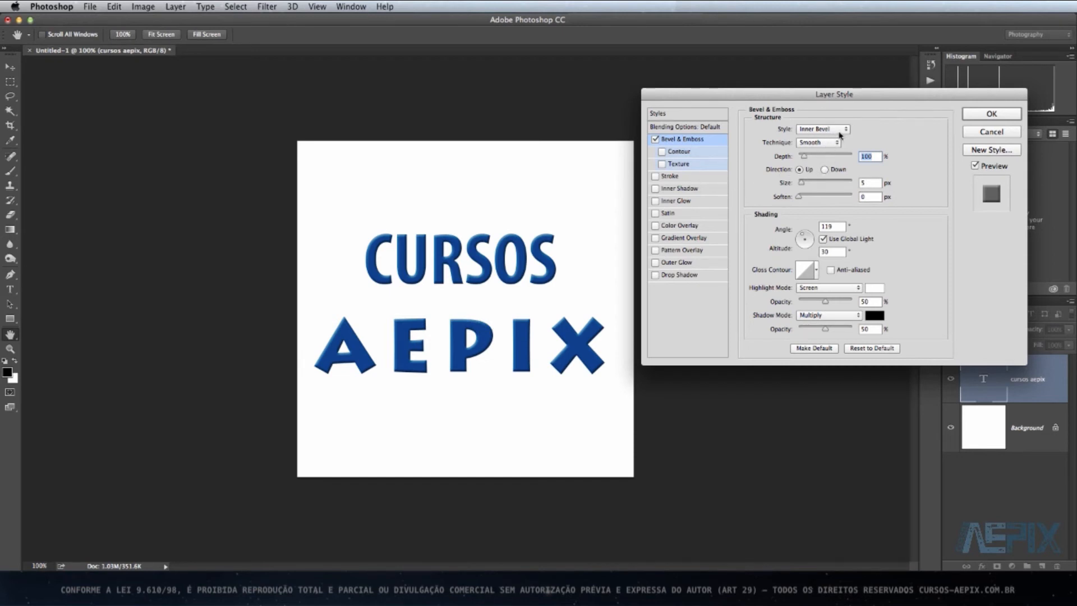
left_click(840, 133)
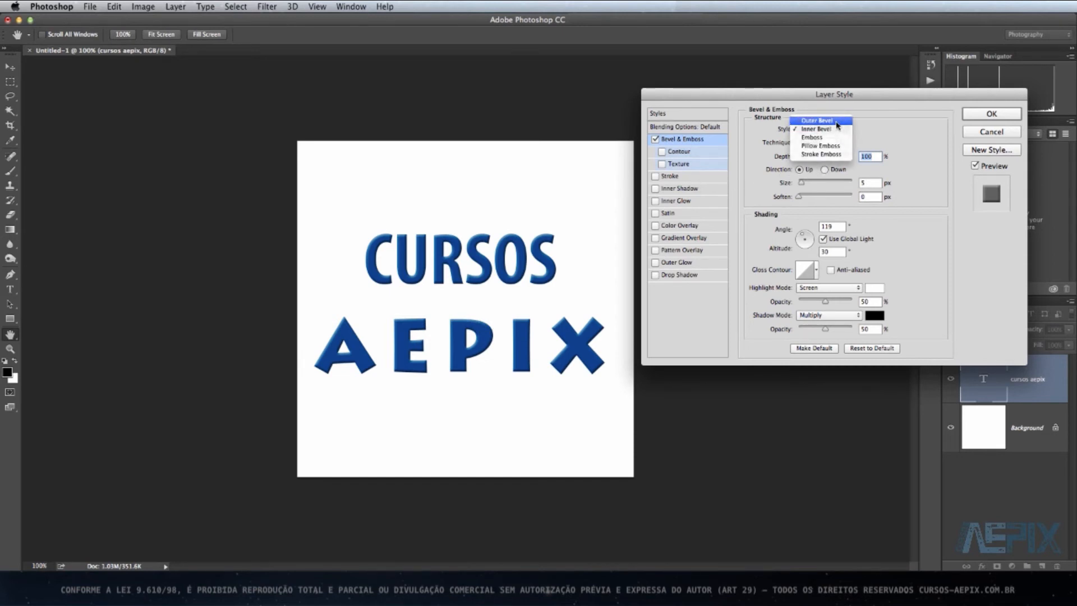
left_click(838, 120)
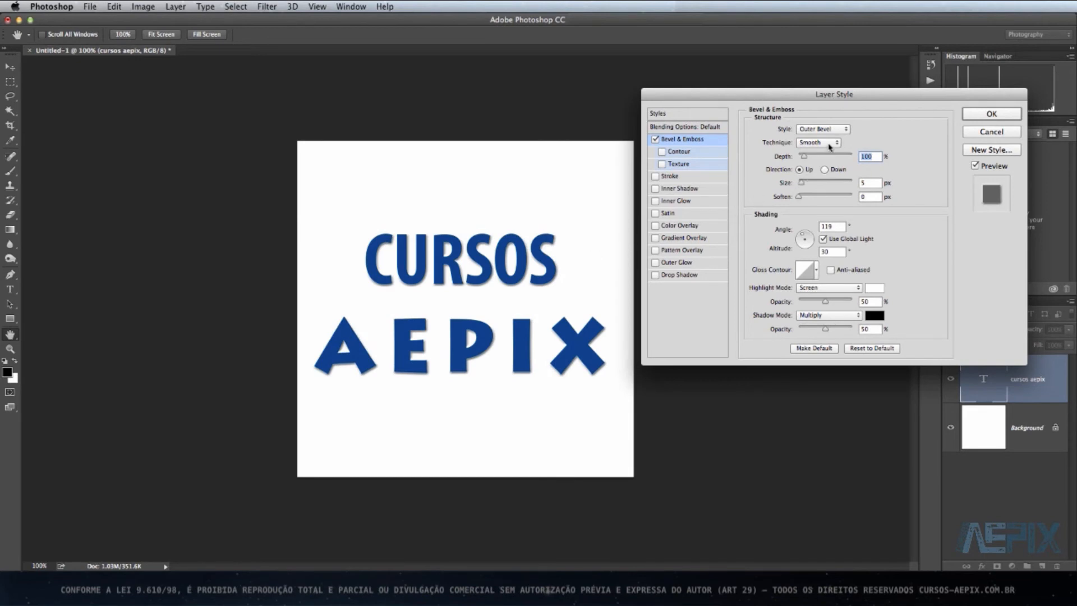
left_click(831, 131)
left_click(830, 138)
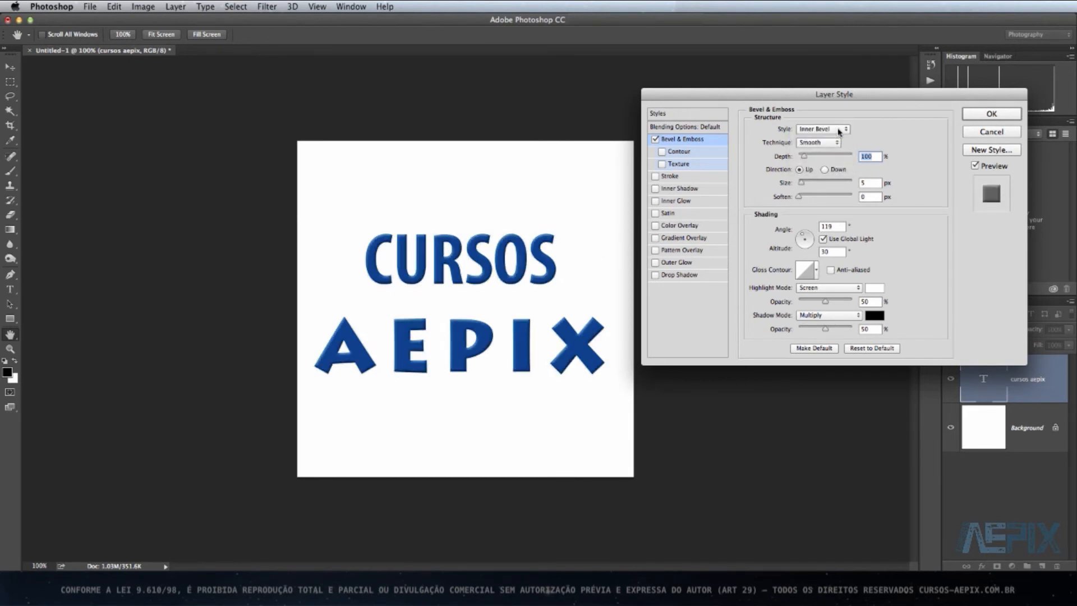
- Try the Stroke Emboss bevel style on the text with a depth of 854%
left_click(821, 128)
left_click(824, 154)
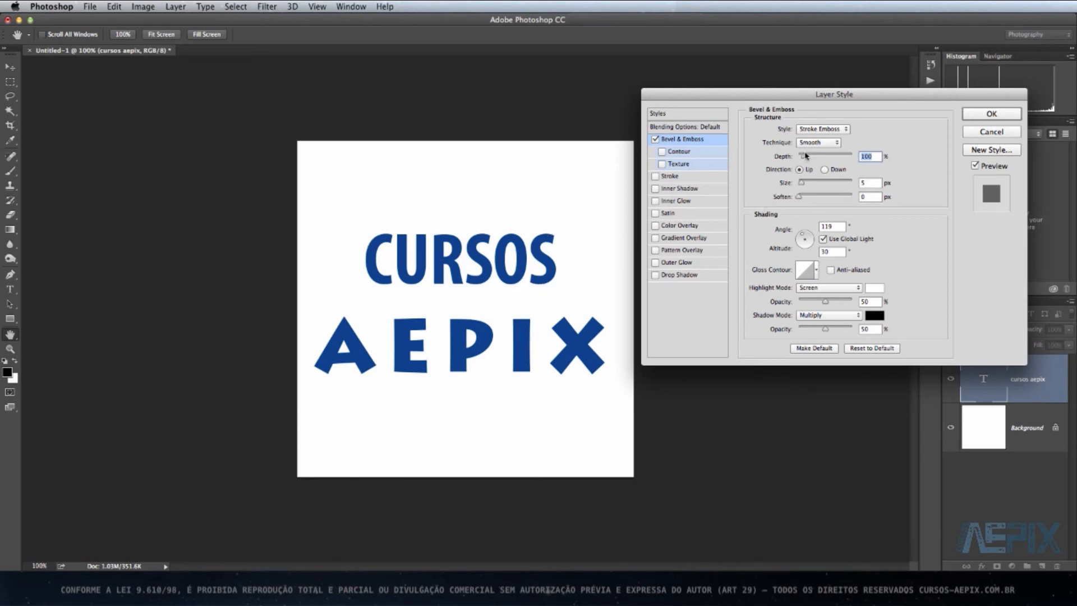
mouse_move(805, 159)
left_mouse_down()
mouse_move(825, 162)
mouse_move(808, 162)
left_mouse_up()
left_click_drag(808, 159, 844, 161)
- Set the bevel style to Inner Bevel with a 740% depth, and turn Bevel & Emboss off
left_click(841, 130)
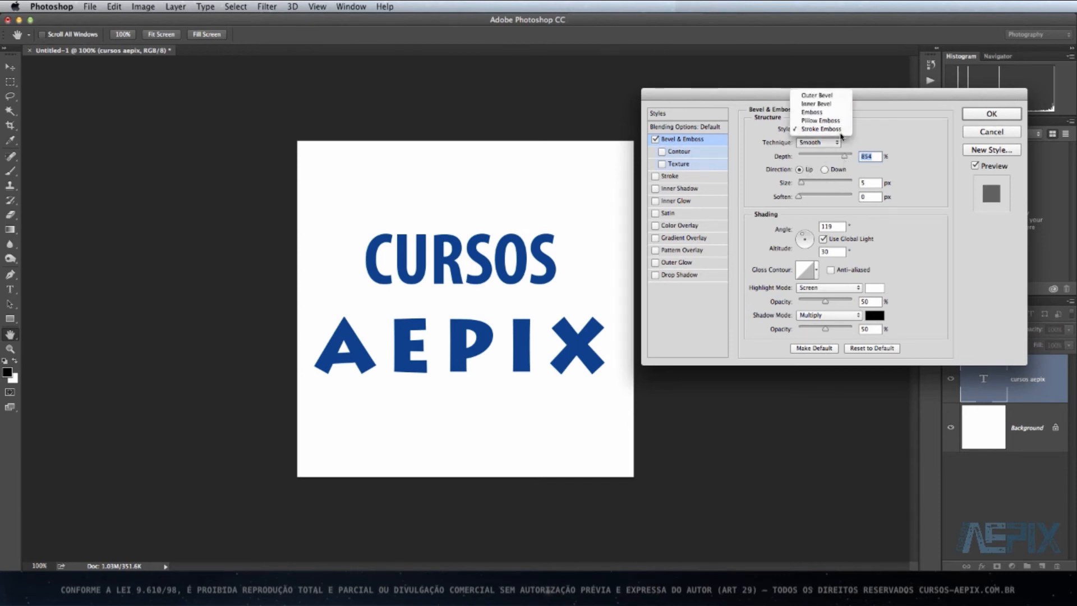
left_click(841, 104)
mouse_move(845, 161)
left_mouse_down()
mouse_move(800, 165)
mouse_move(839, 160)
left_mouse_up()
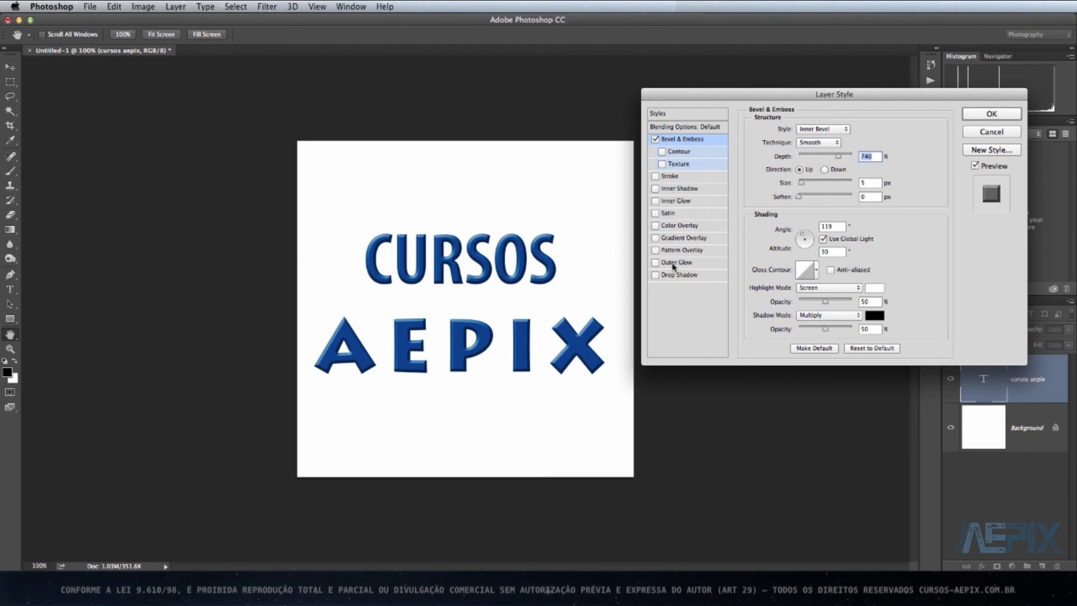
left_click(655, 140)
- Add an inner shadow to the text with 11 px distance, 20% choke and 16 px size
left_click(677, 189)
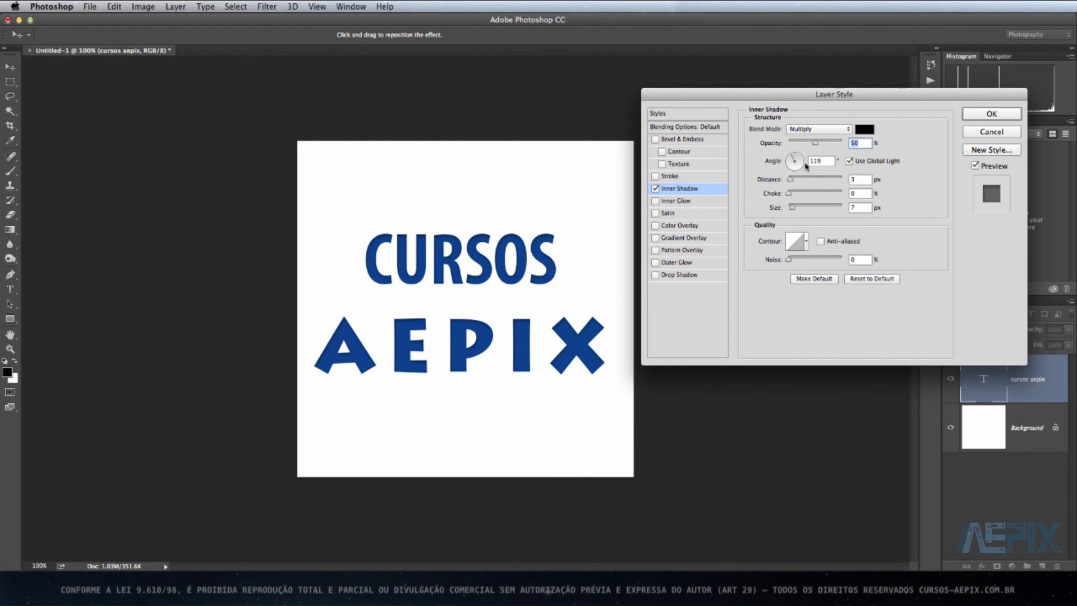
left_click_drag(790, 180, 799, 195)
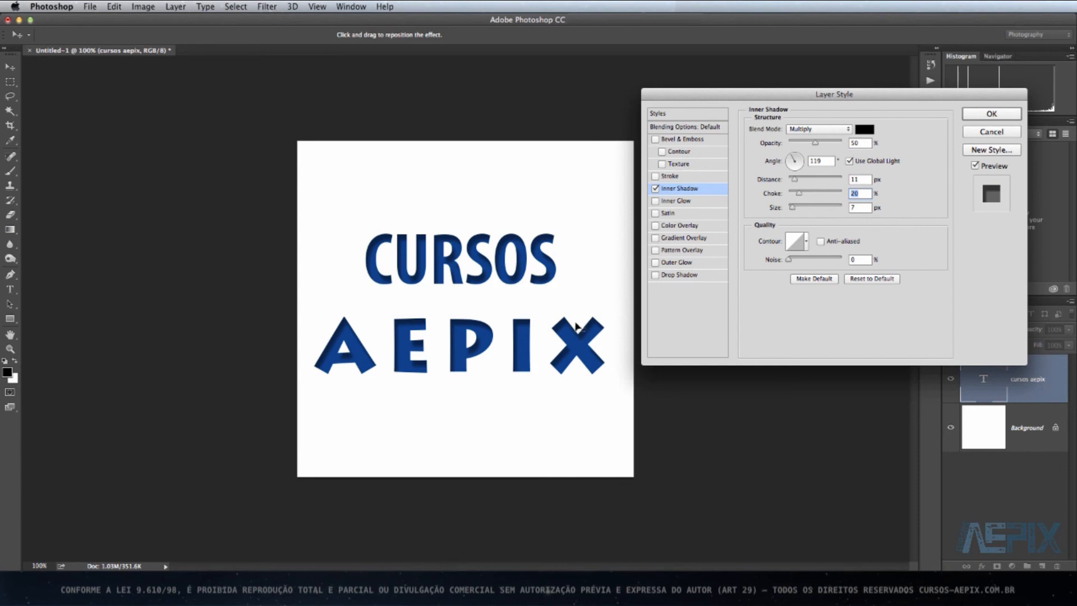
left_click_drag(792, 209, 797, 209)
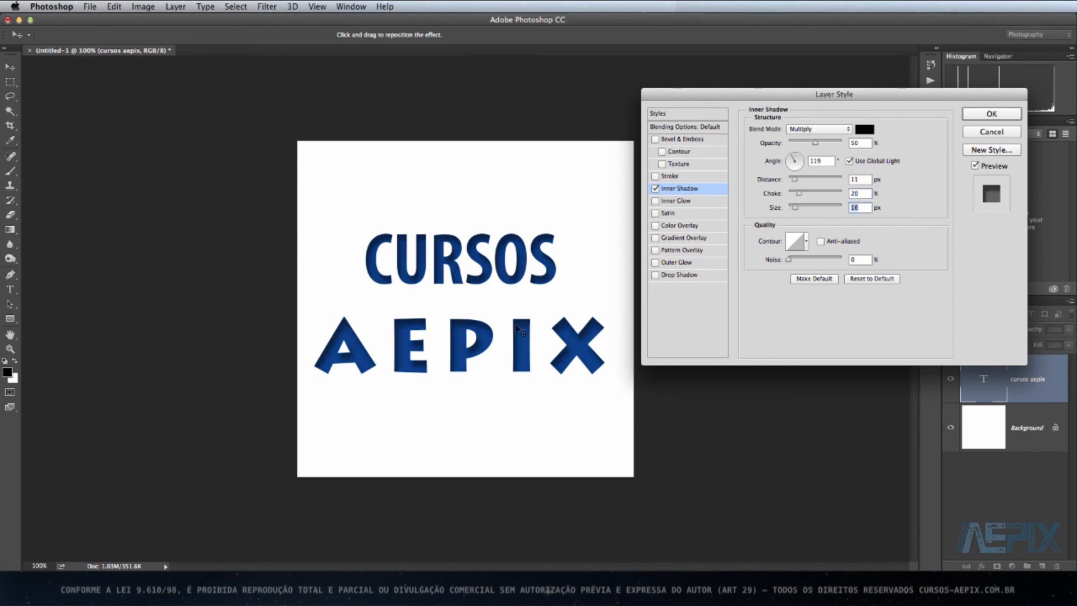